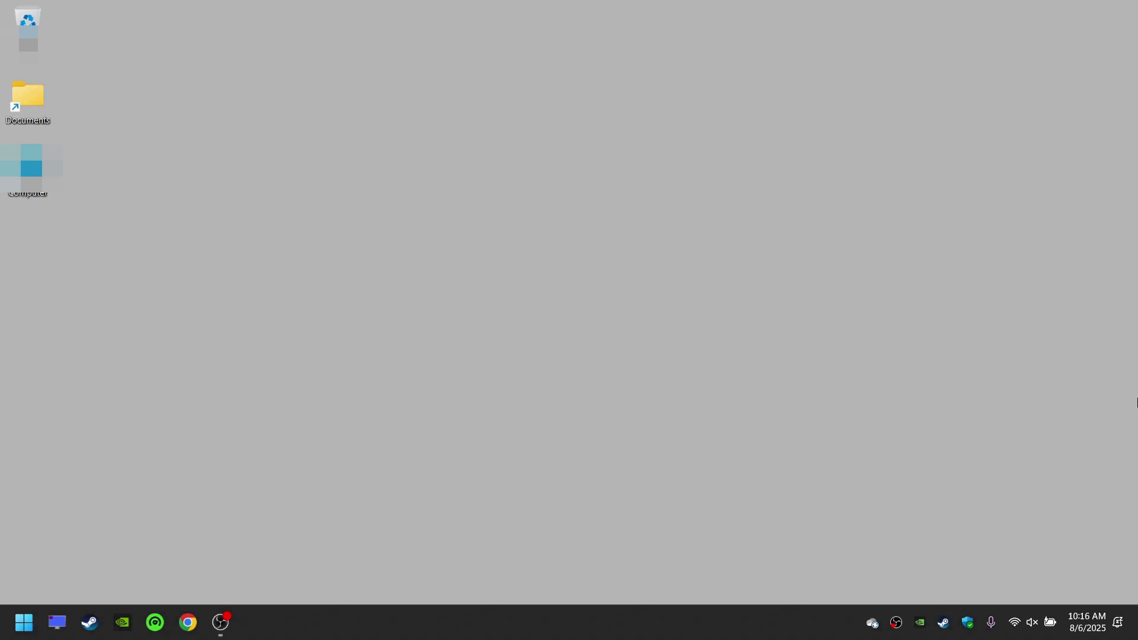
Copy the Electronic Arts folder from the OneDrive Atalho para Documentos folder.
double_click(36, 95)
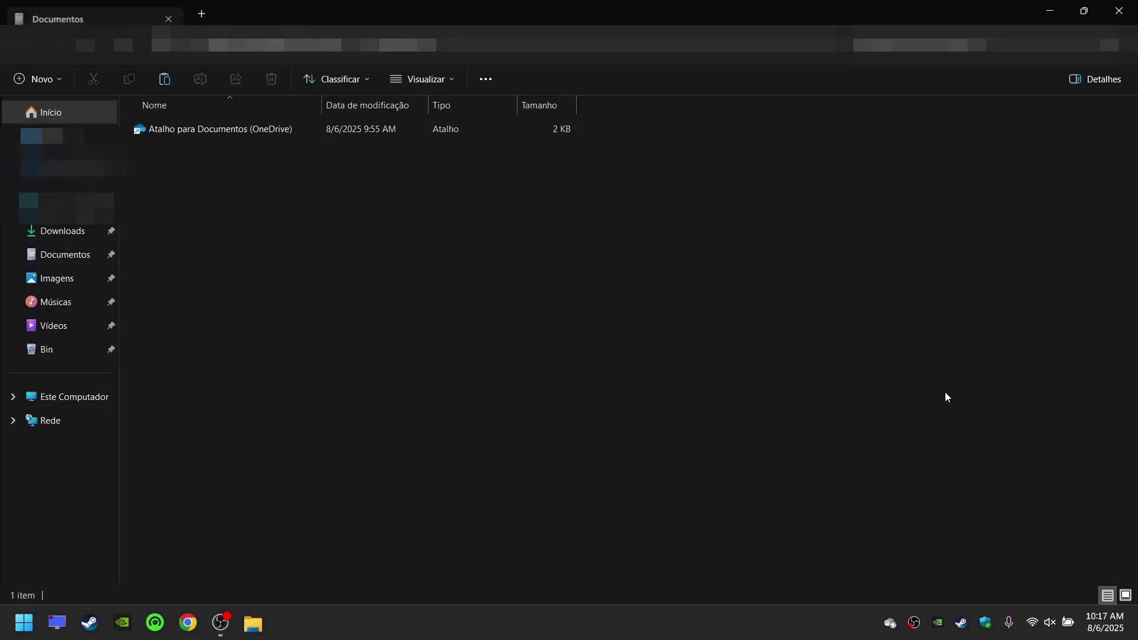
double_click(278, 134)
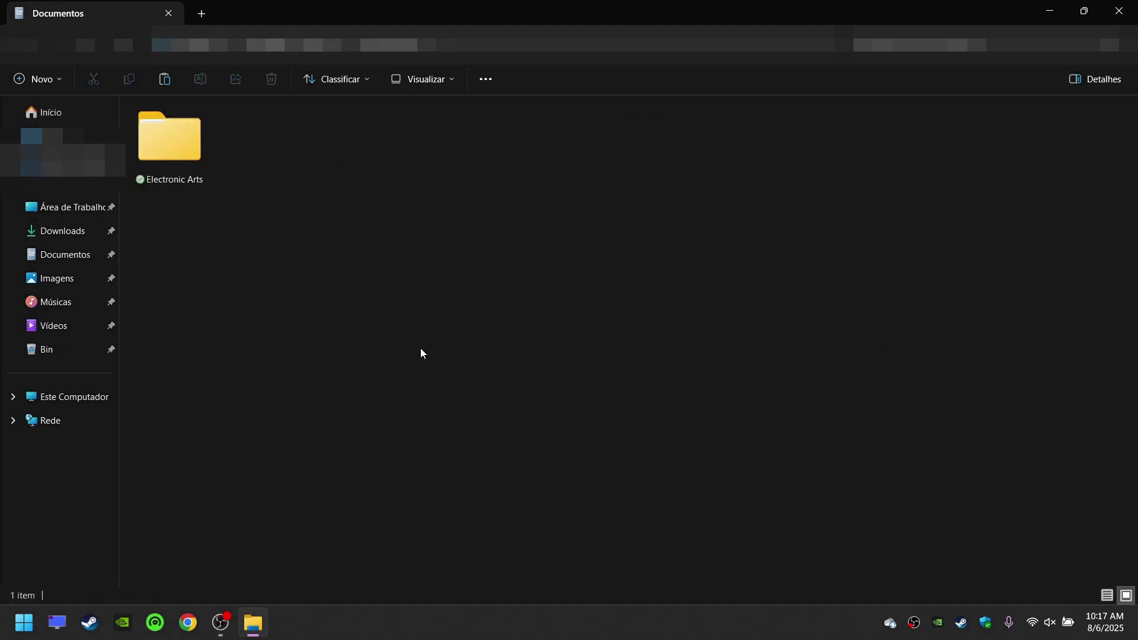
left_click(171, 127)
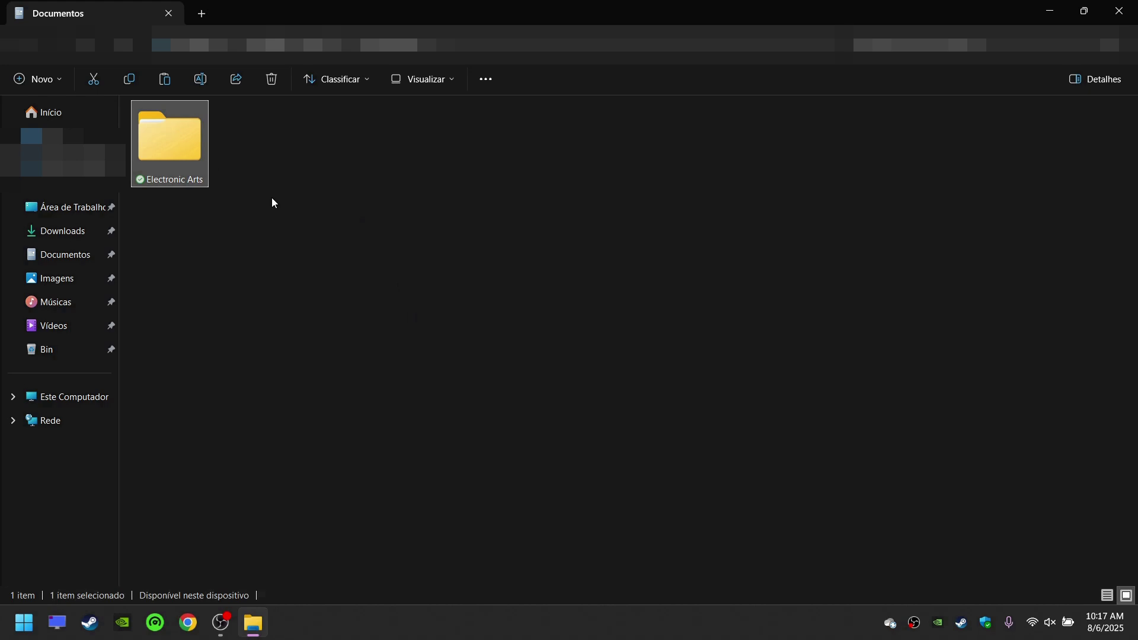
right_click(169, 159)
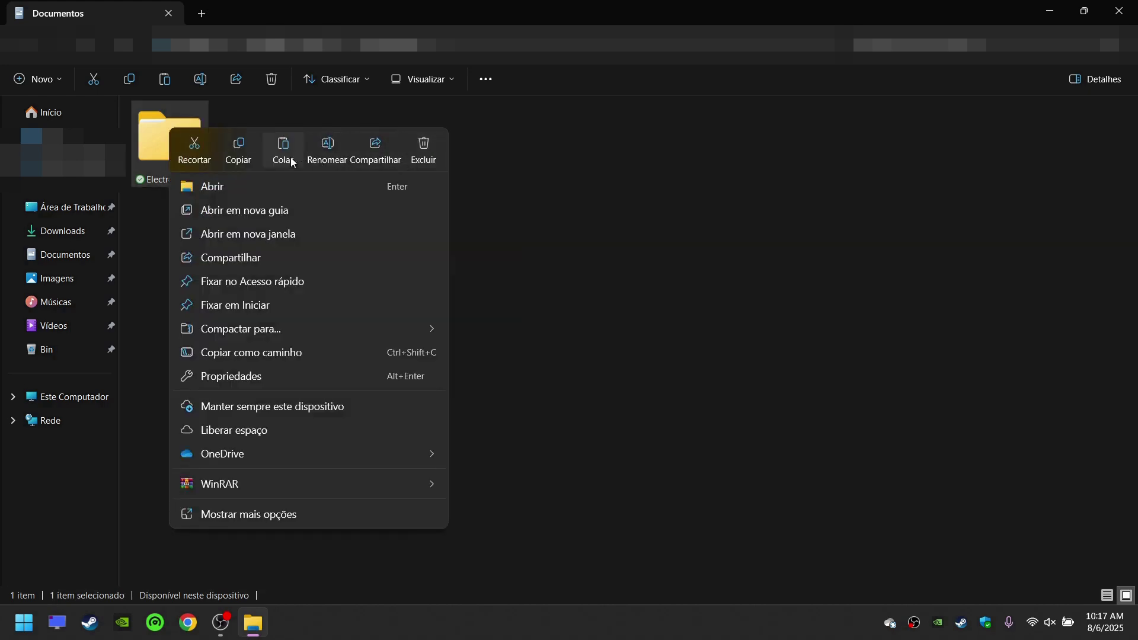
left_click(249, 156)
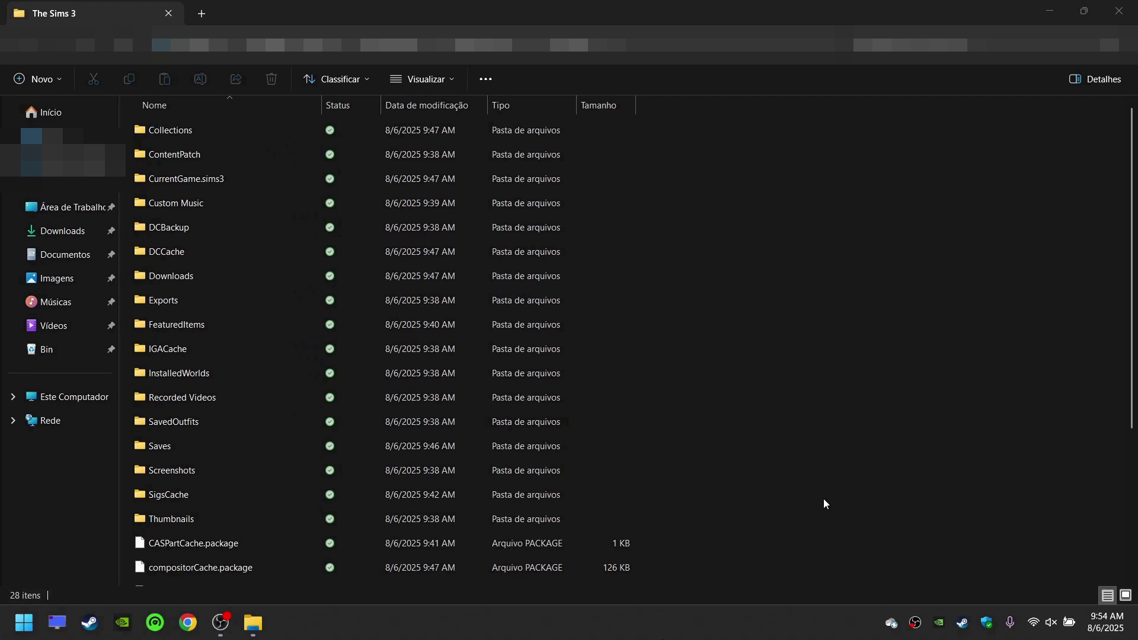
Turn off the Documentos folder backup in OneDrive's Gerenciar backup settings and confirm Parar backup.
left_click(892, 627)
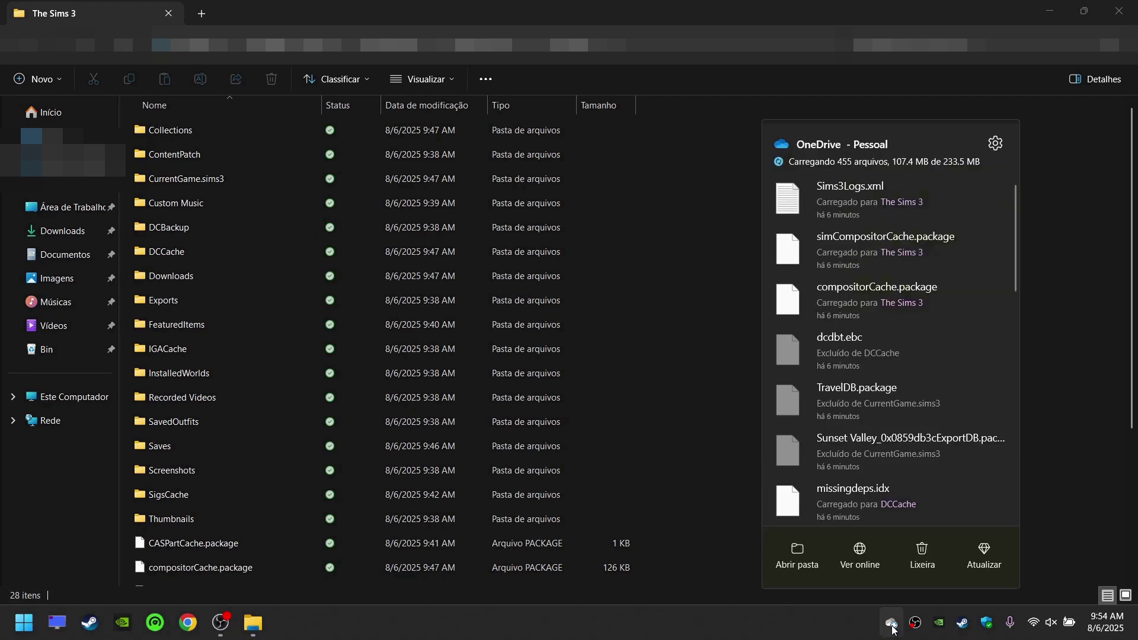
left_click(1002, 146)
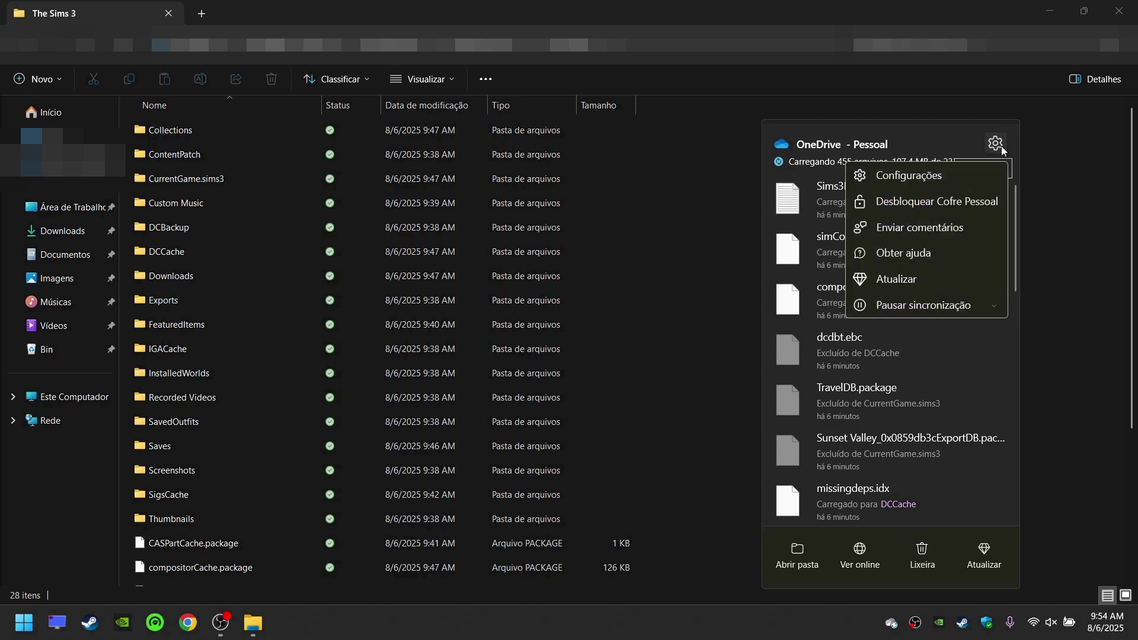
left_click(985, 176)
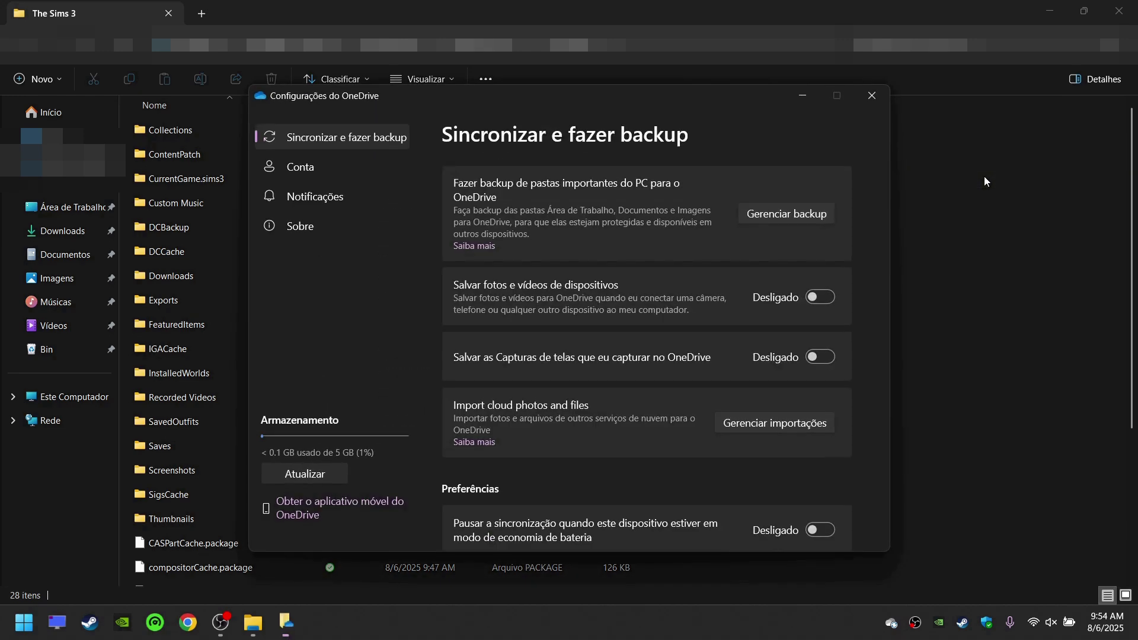
left_click(825, 218)
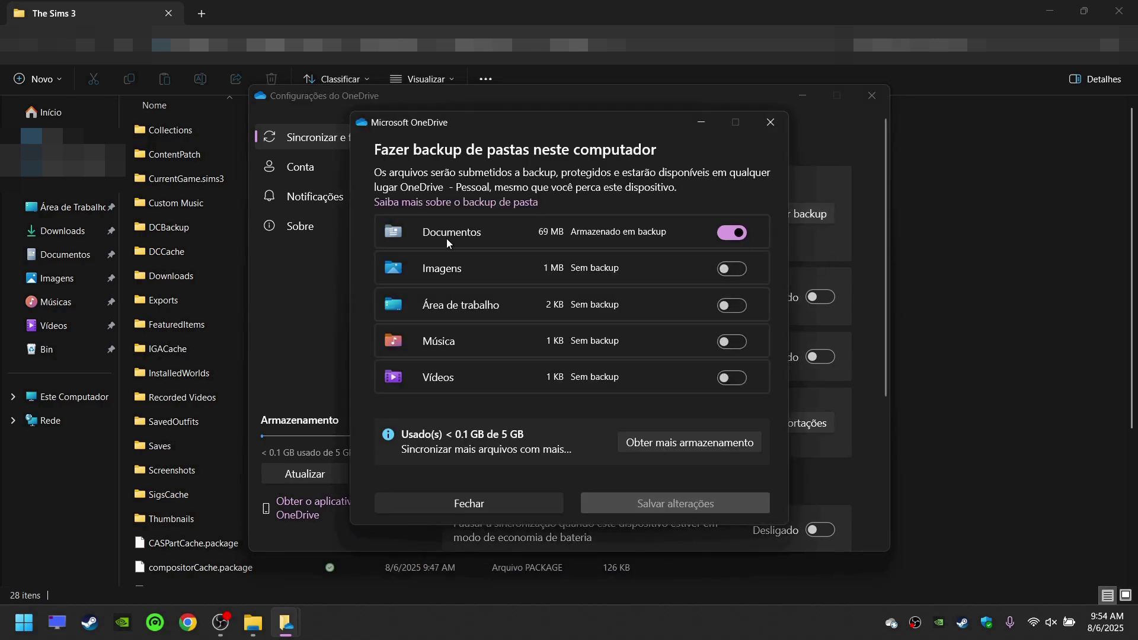
left_click(737, 238)
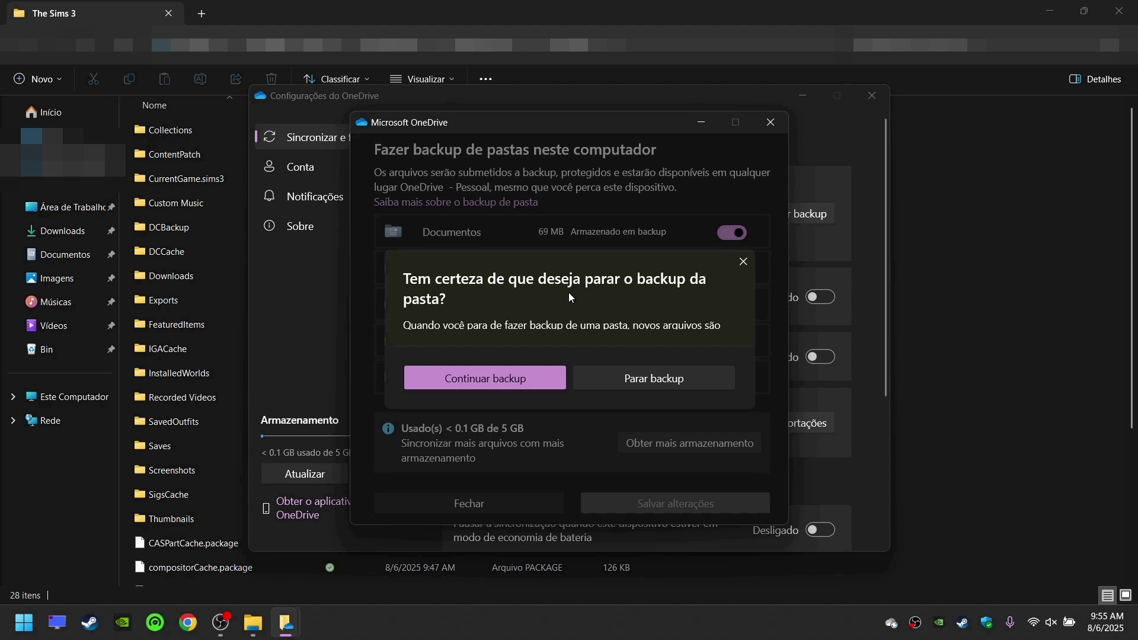
left_click(700, 383)
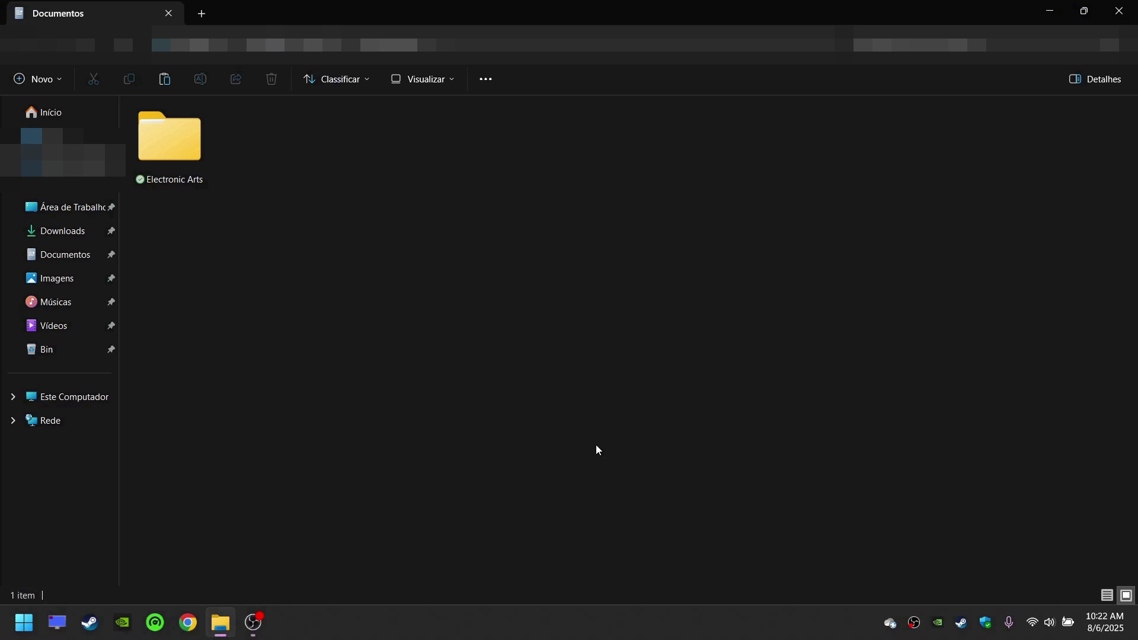
Copy the Electronic Arts folder onto Área de Trabalho as a desktop backup.
left_click(209, 178)
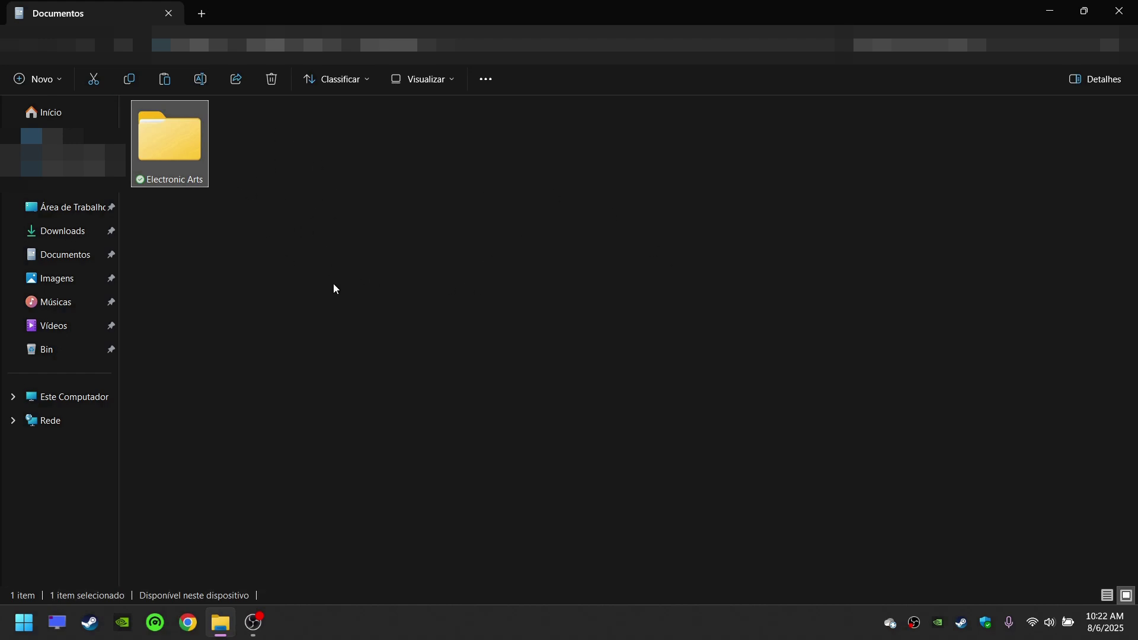
left_click_drag(153, 133, 85, 214)
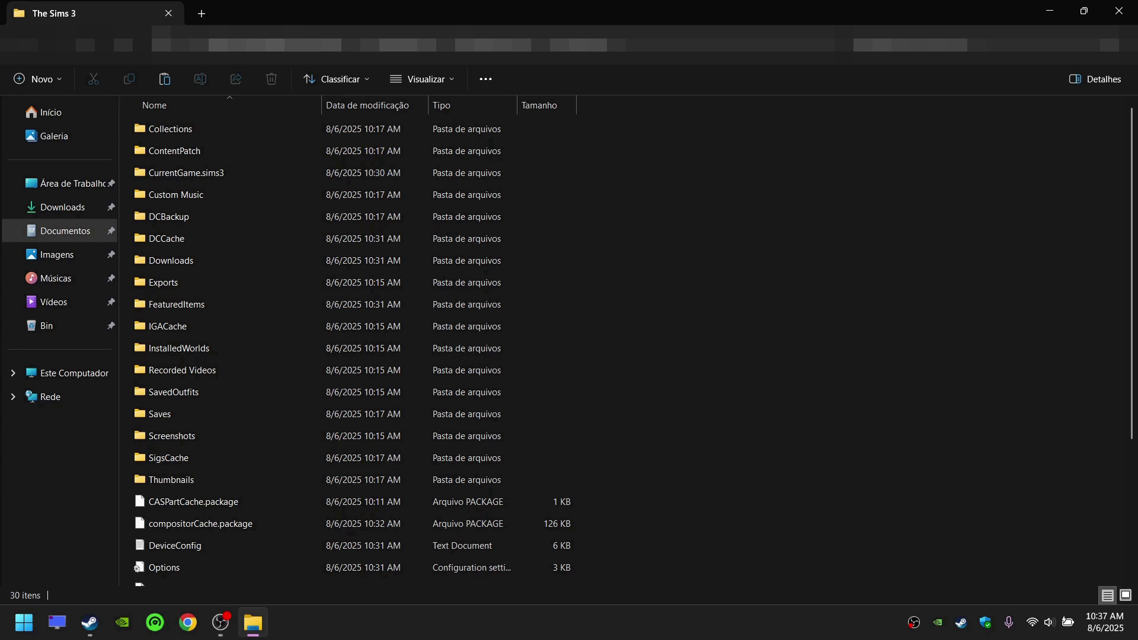
Delete the Electronic Arts folder from Documentos, leaving the folder empty.
left_click(98, 230)
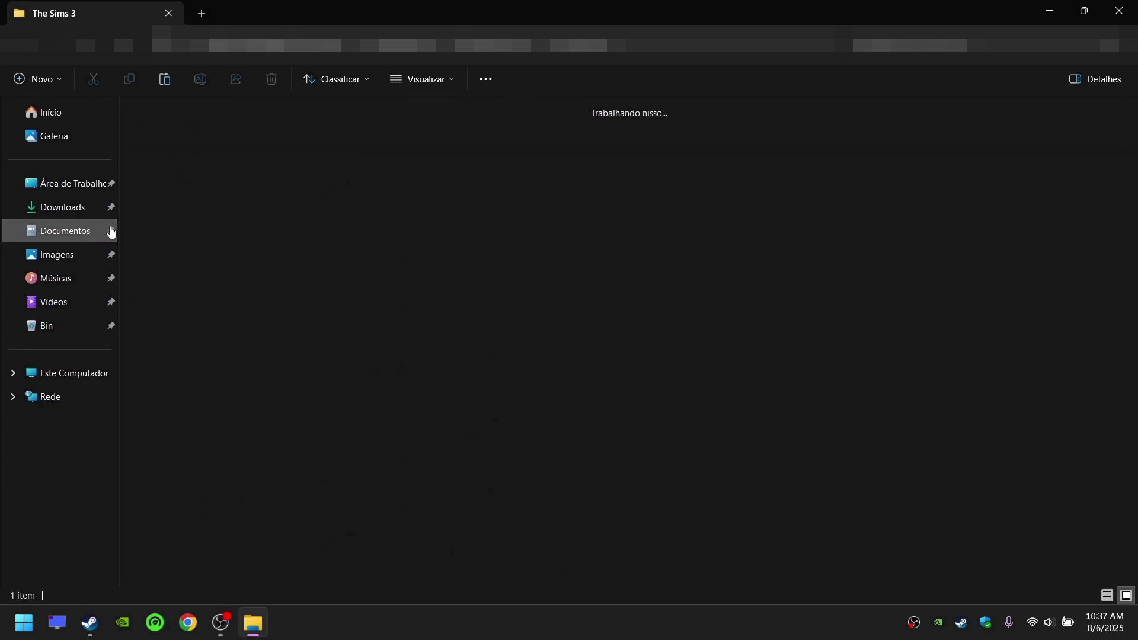
left_click(191, 140)
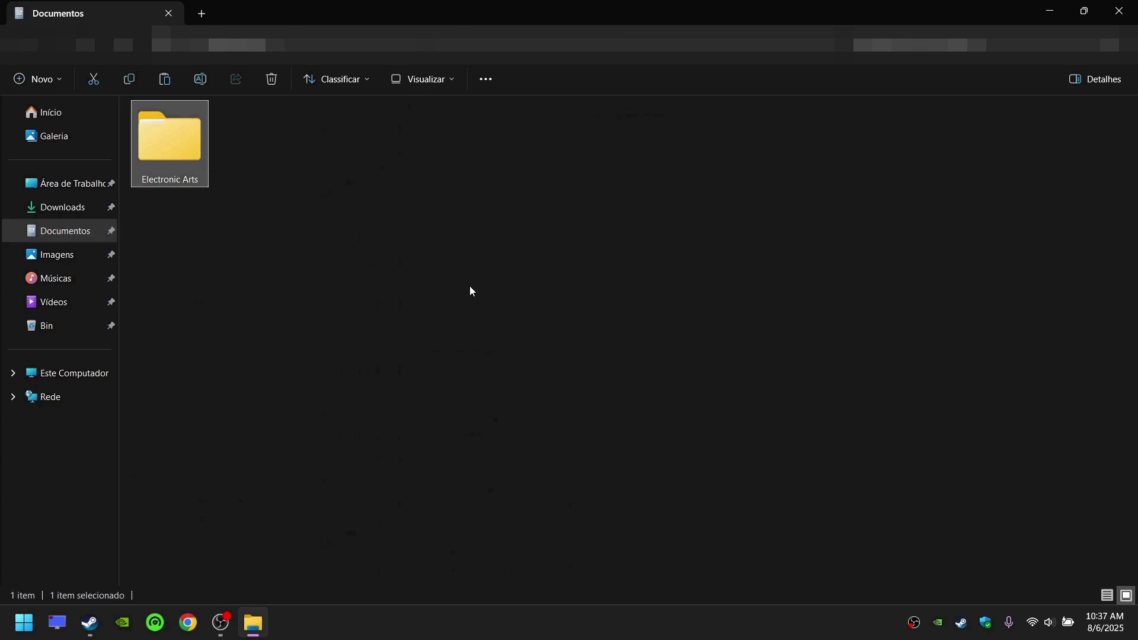
right_click(191, 138)
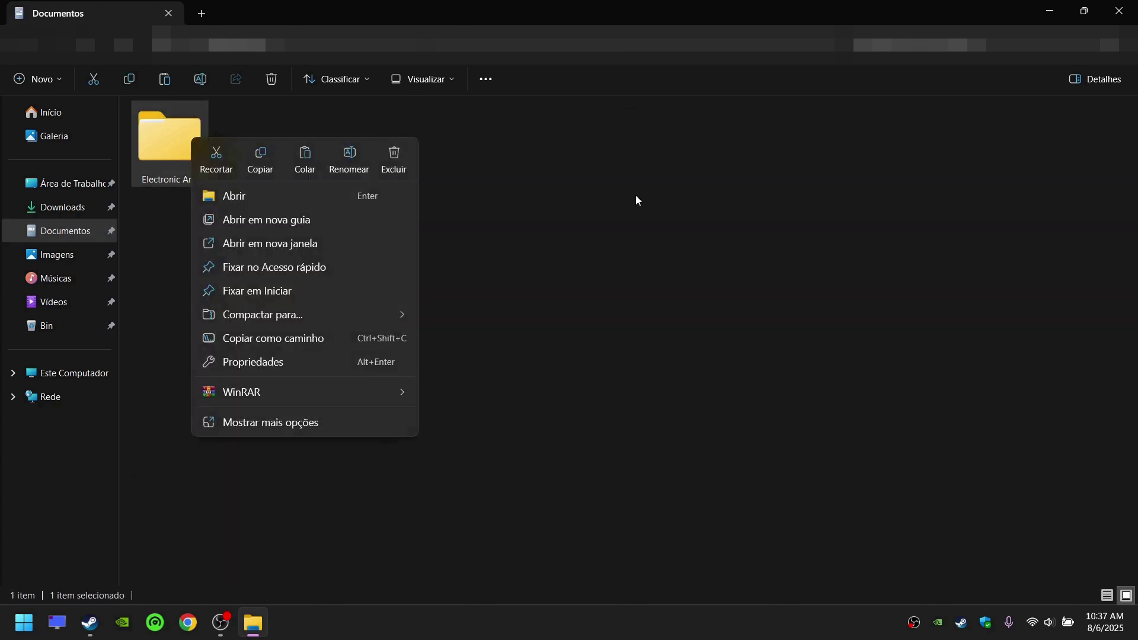
left_click(394, 158)
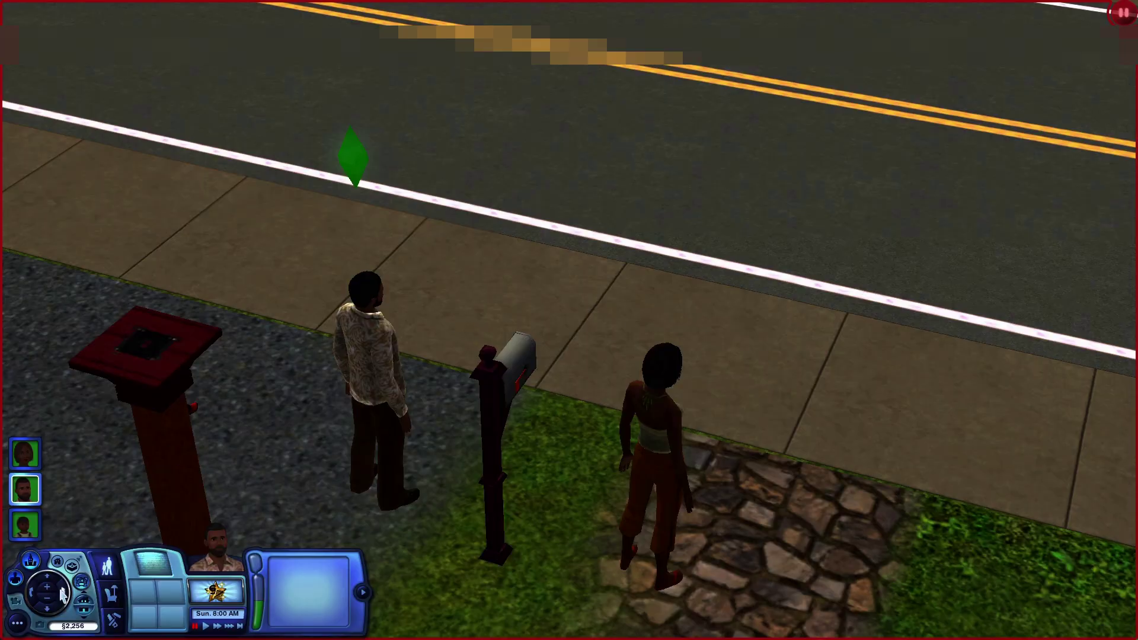
Bring up The Sims 3 in-game options menu with Save, Save As and Quit.
left_click(18, 624)
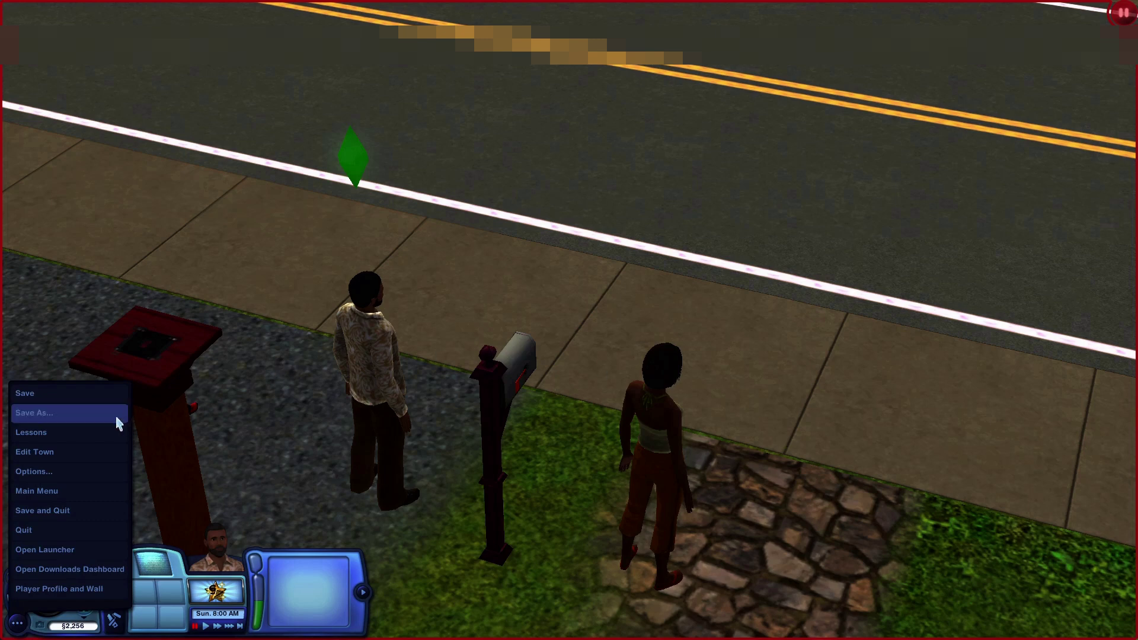